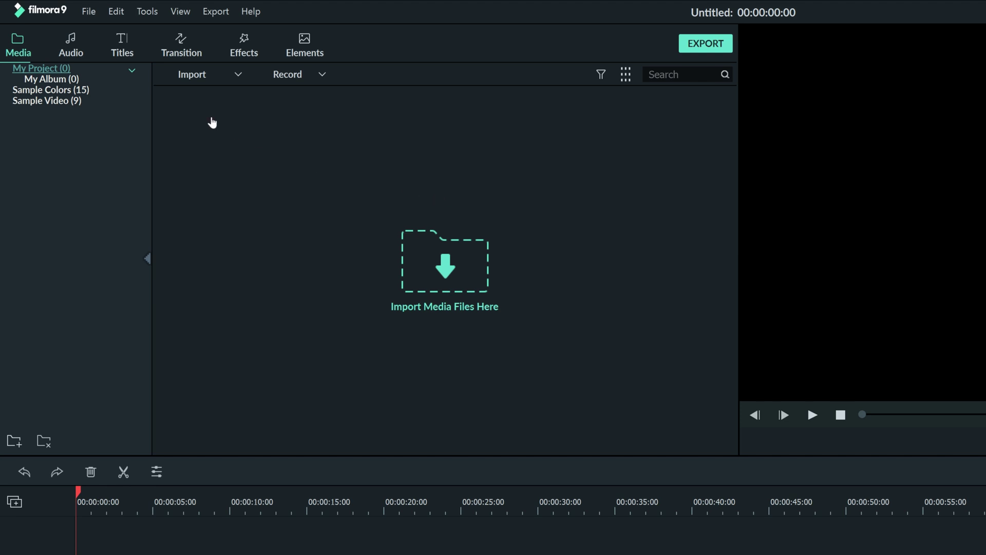
# Step: View the Audio, Titles, Transition, Effects and Elements libraries one after another
pyautogui.click(75, 53)
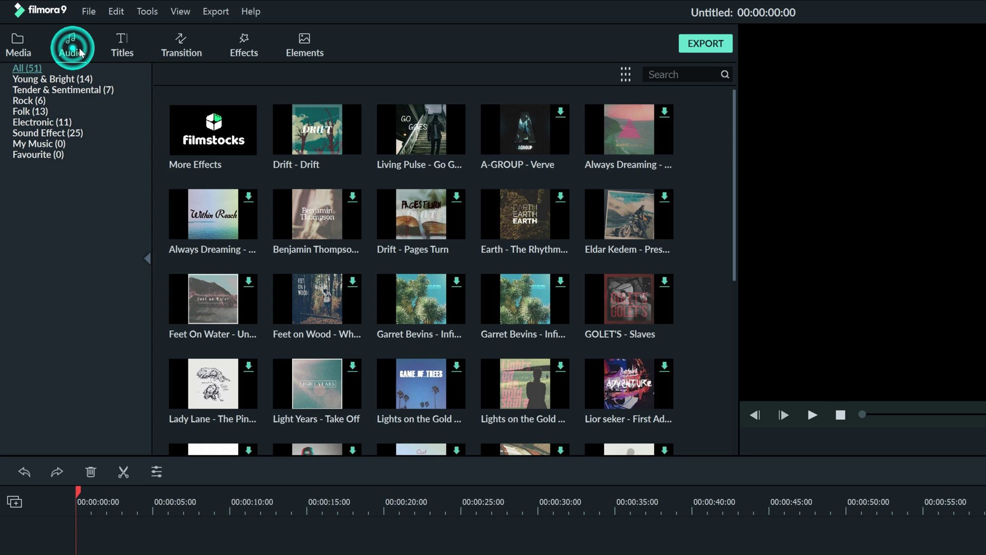
pyautogui.click(121, 45)
pyautogui.click(177, 47)
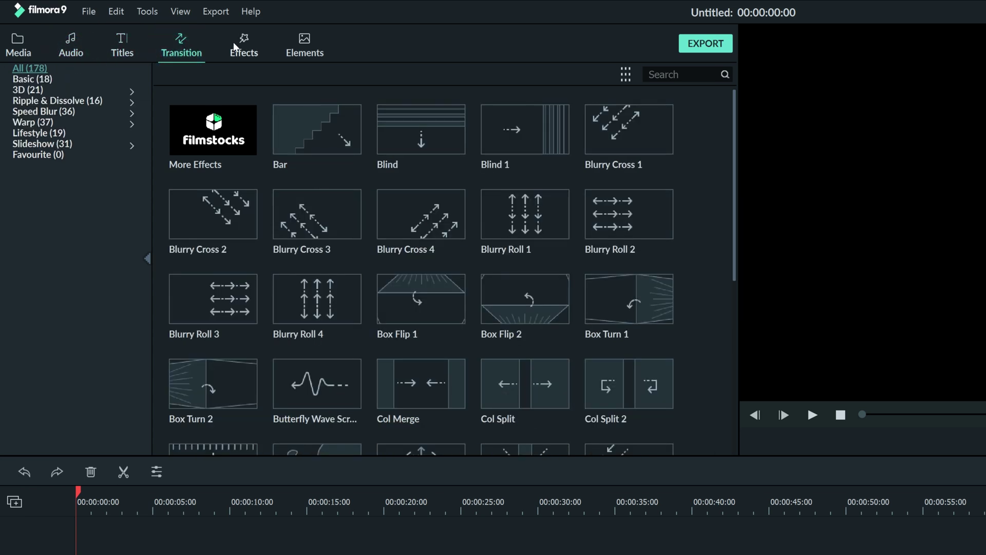
pyautogui.click(240, 40)
pyautogui.click(296, 42)
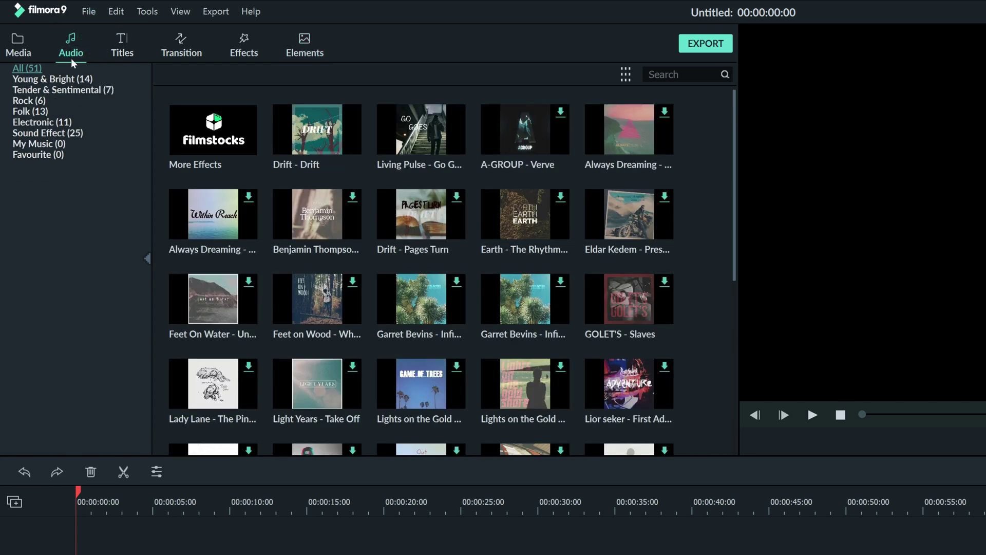
# Step: Show the Young & Bright music category and open the Titles library
pyautogui.click(57, 79)
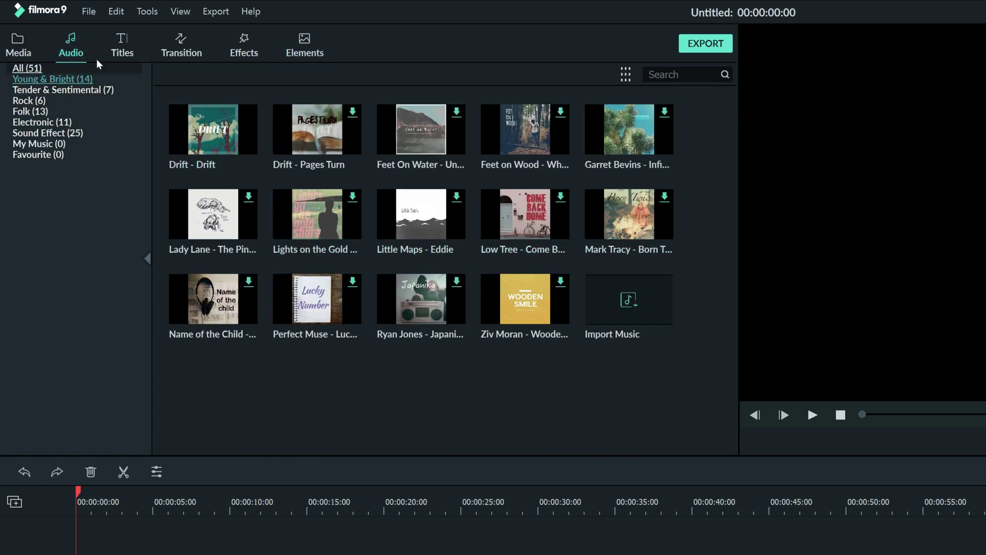
pyautogui.click(118, 49)
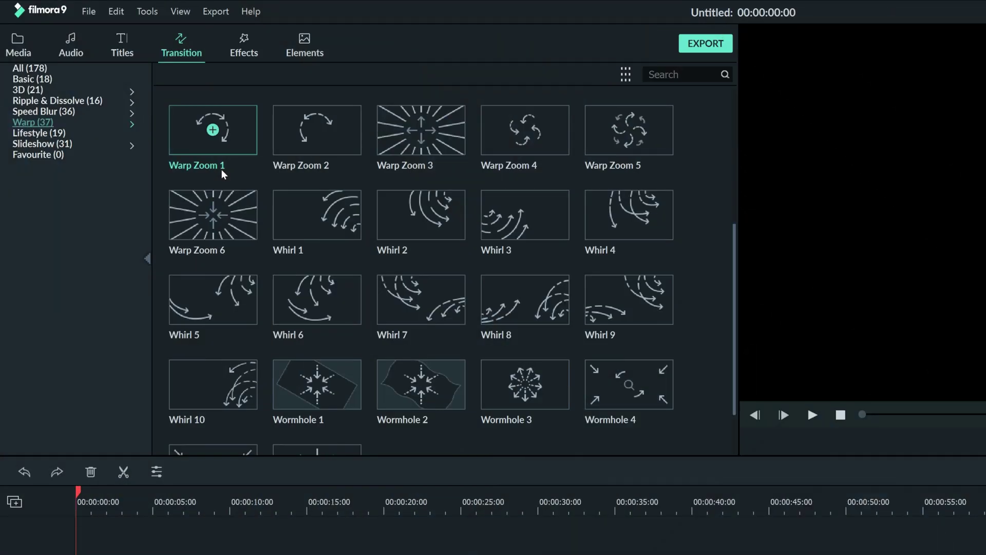
# Step: Browse the Warp transitions and the complete list of all transitions
pyautogui.scroll(-2, 221, 169)
pyautogui.click(20, 68)
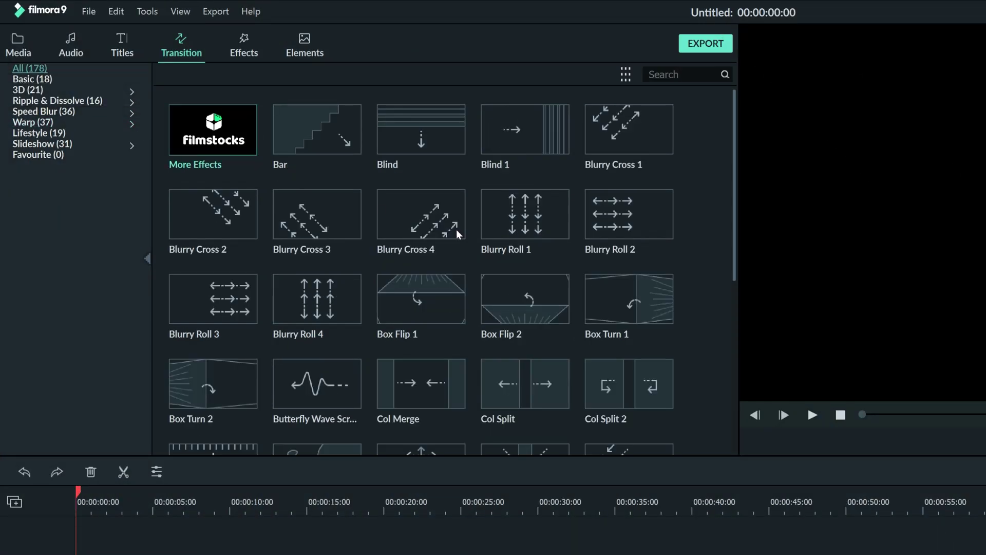
pyautogui.scroll(-15, 456, 229)
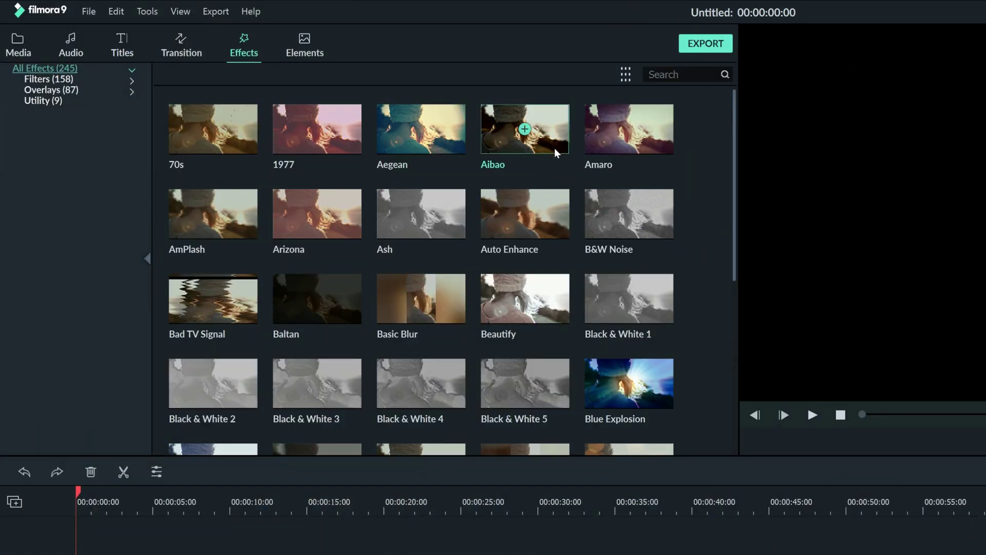
# Step: Look through all effects and show the effects in the Utility category
pyautogui.scroll(-10, 553, 154)
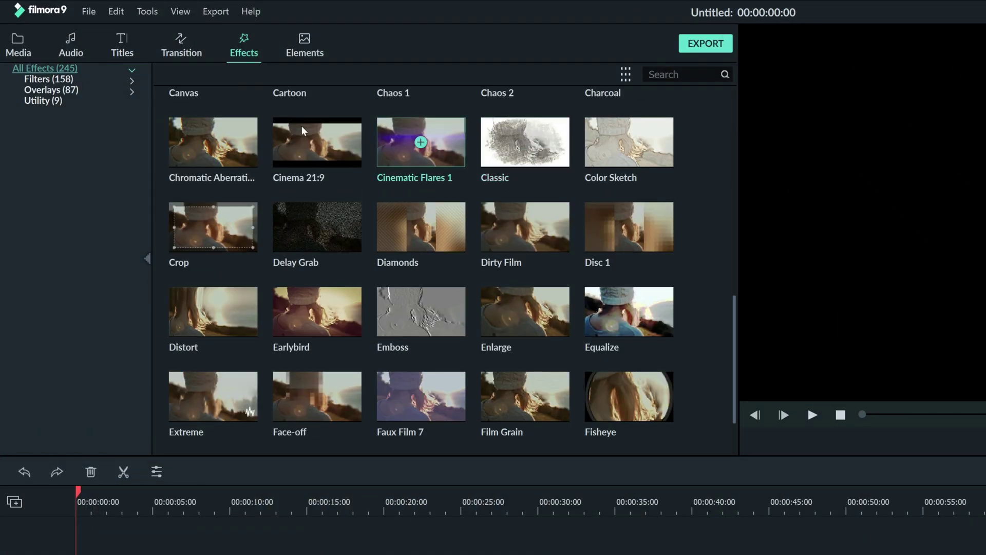
pyautogui.click(76, 102)
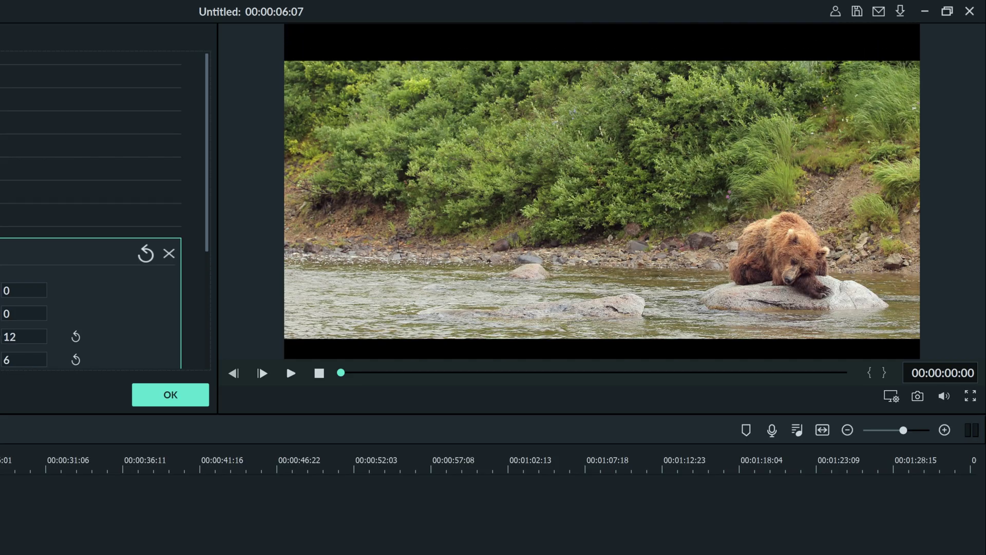
pyautogui.click(320, 413)
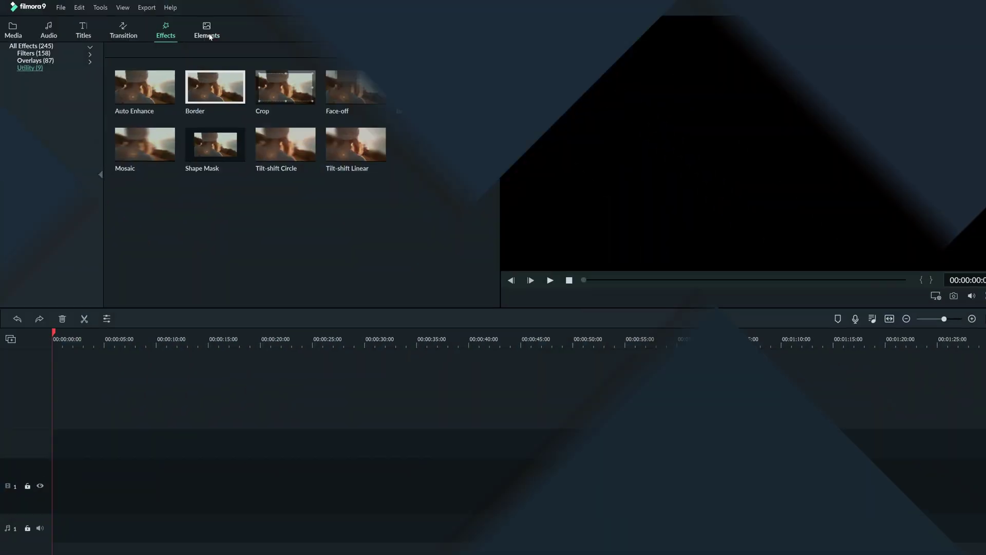
# Step: Open the Elements library and look through all of its graphic elements
pyautogui.click(307, 50)
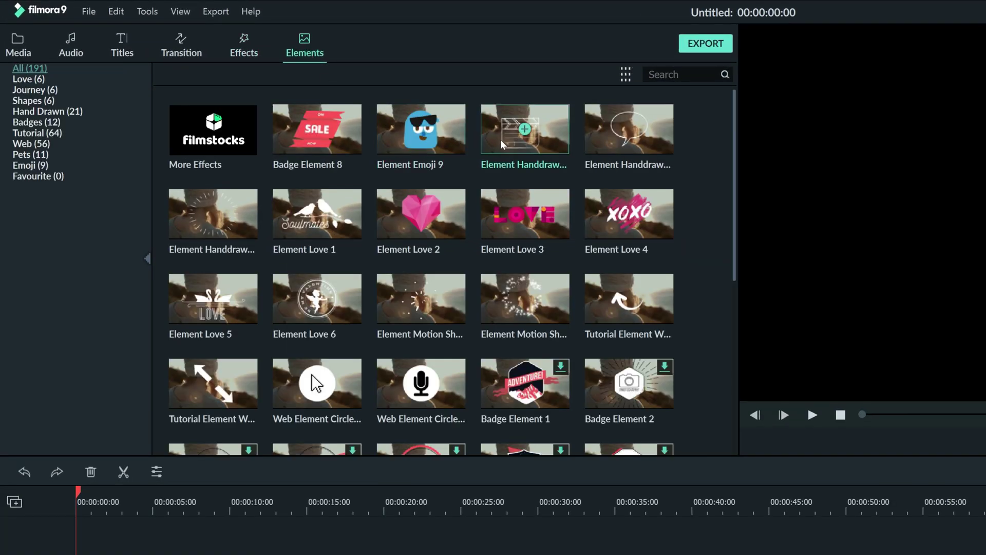
pyautogui.scroll(-10, 487, 145)
pyautogui.scroll(-10, 486, 146)
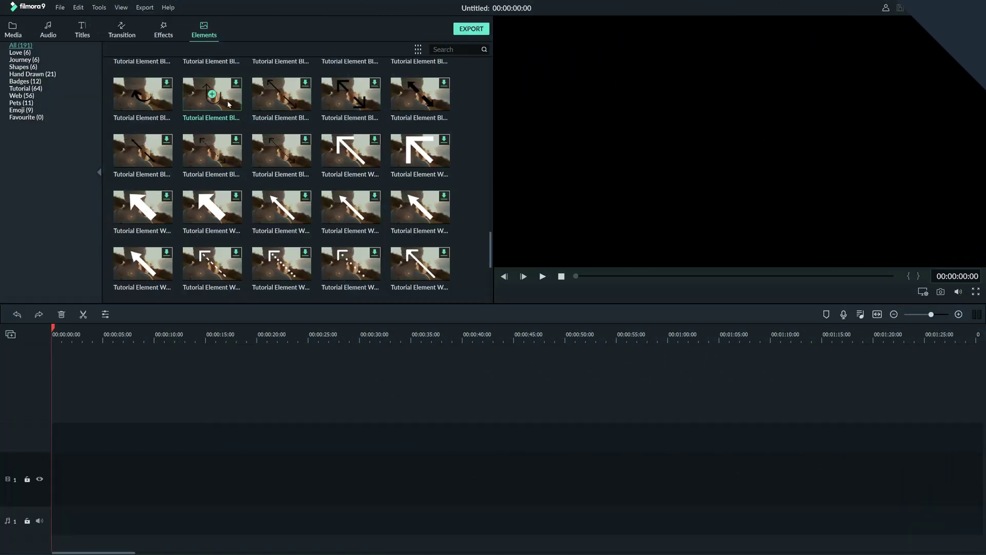
pyautogui.scroll(15, 232, 100)
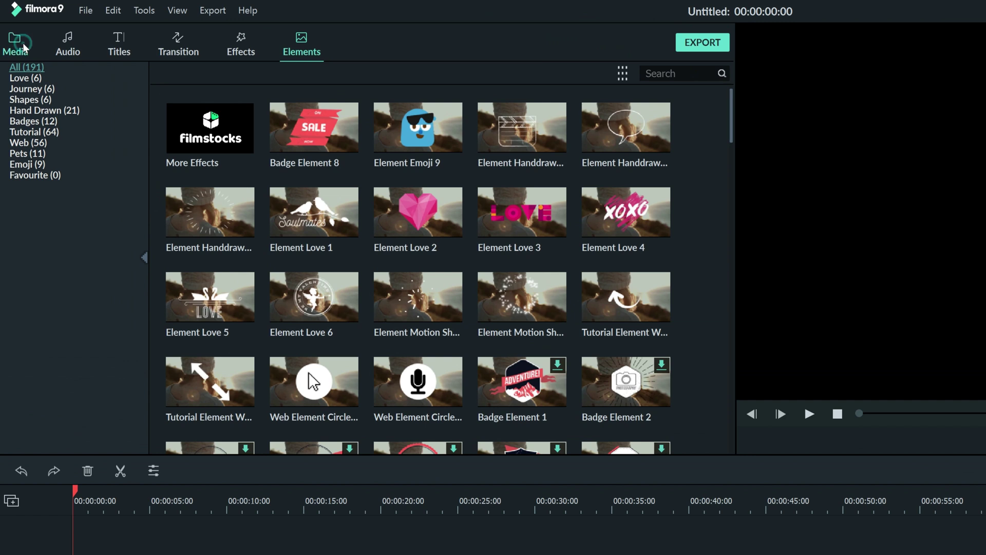
# Step: Return to the project's media library and examine the available import and record options
pyautogui.click(12, 29)
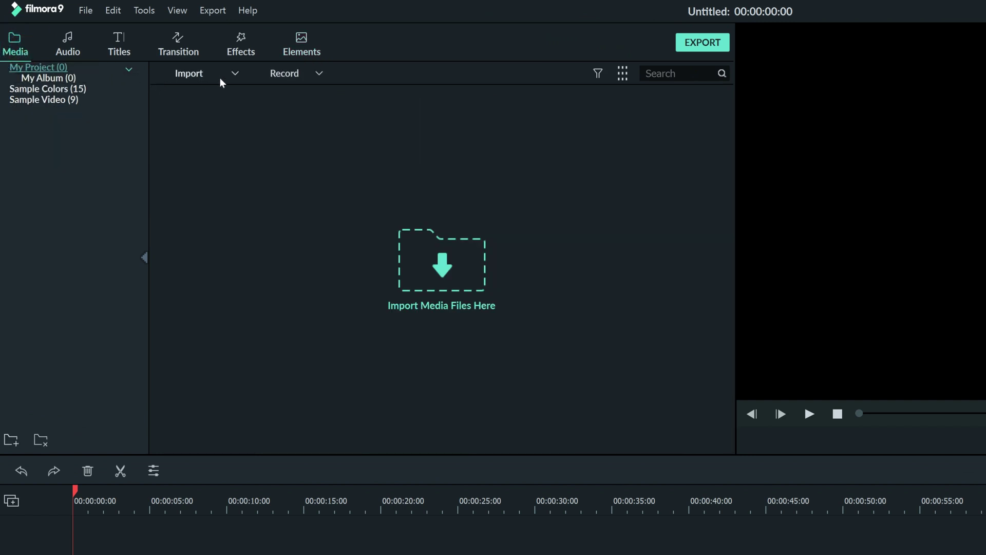
pyautogui.click(235, 73)
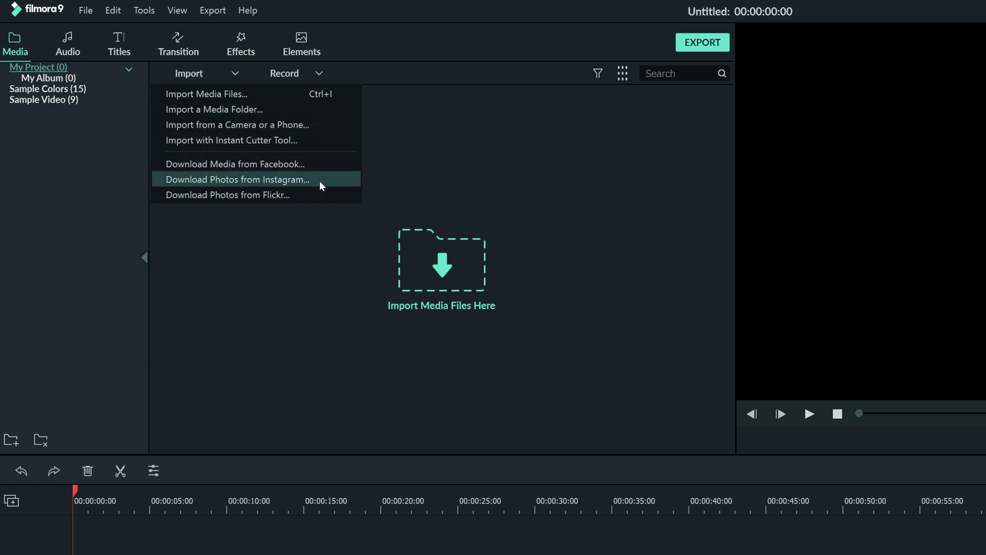
pyautogui.click(318, 73)
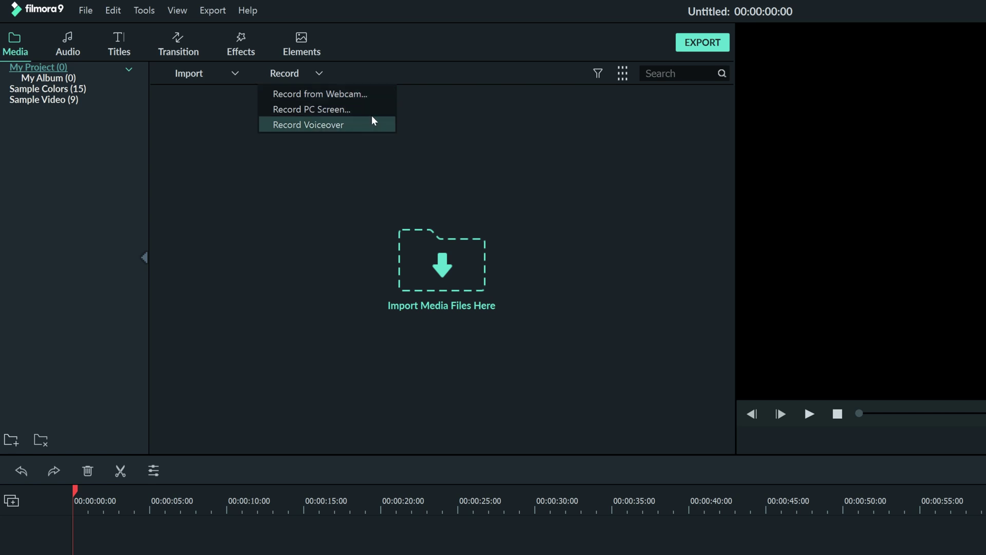
pyautogui.click(319, 73)
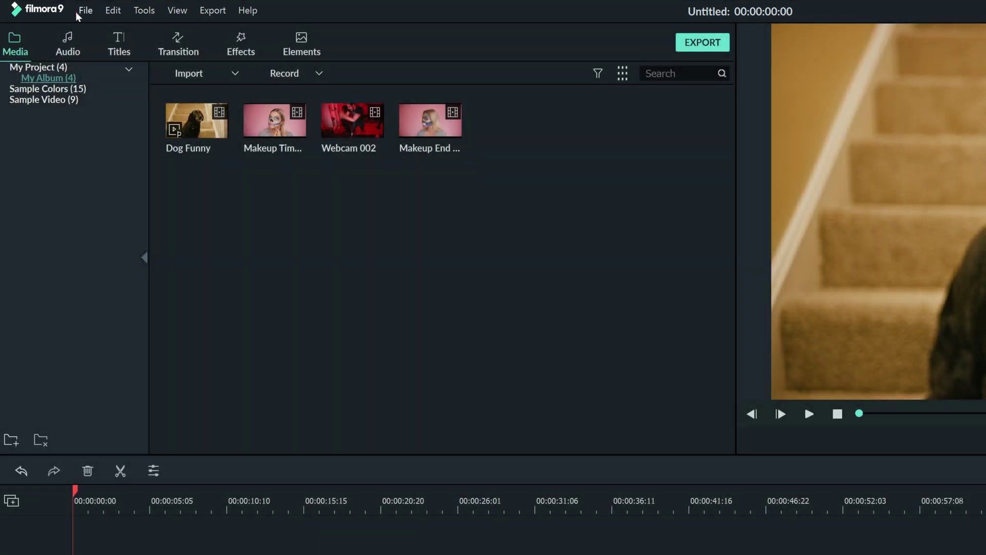
# Step: Examine the project file commands, including the media import choices, and the editing commands
pyautogui.click(88, 12)
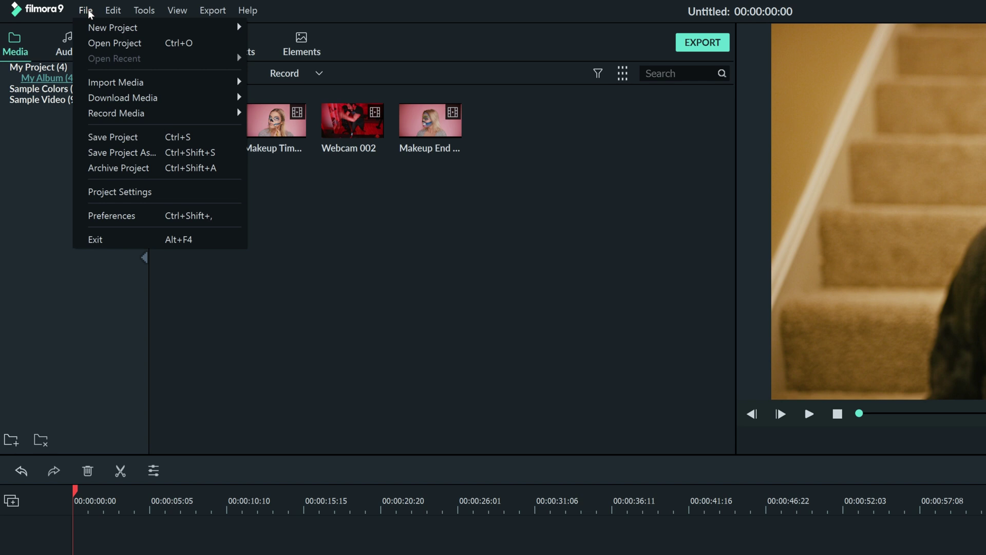
pyautogui.moveTo(94, 33)
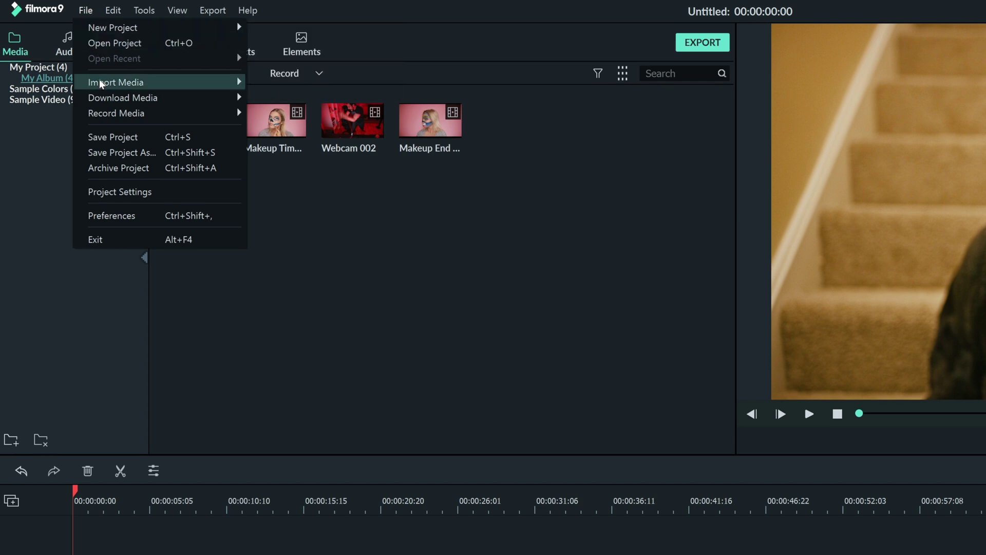
pyautogui.moveTo(101, 84)
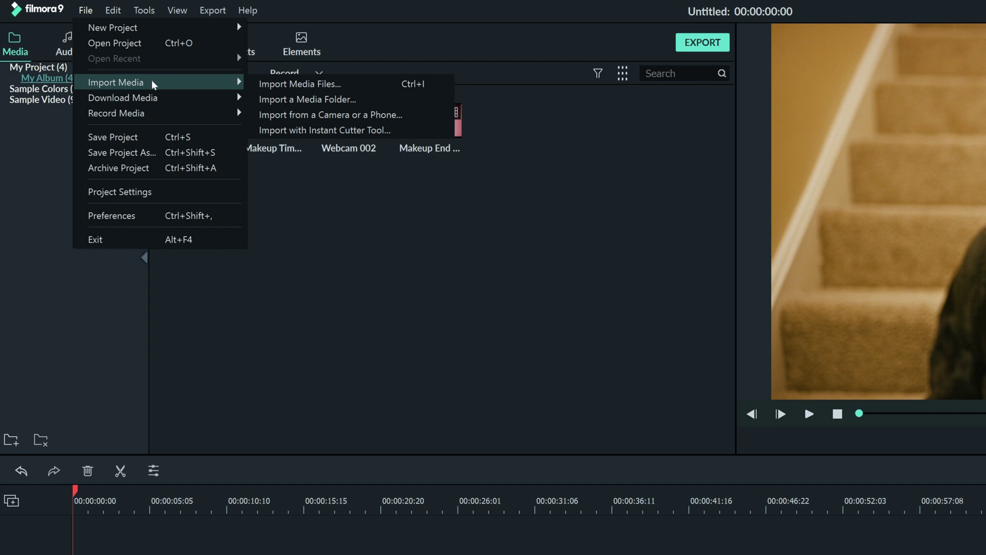
pyautogui.moveTo(119, 14)
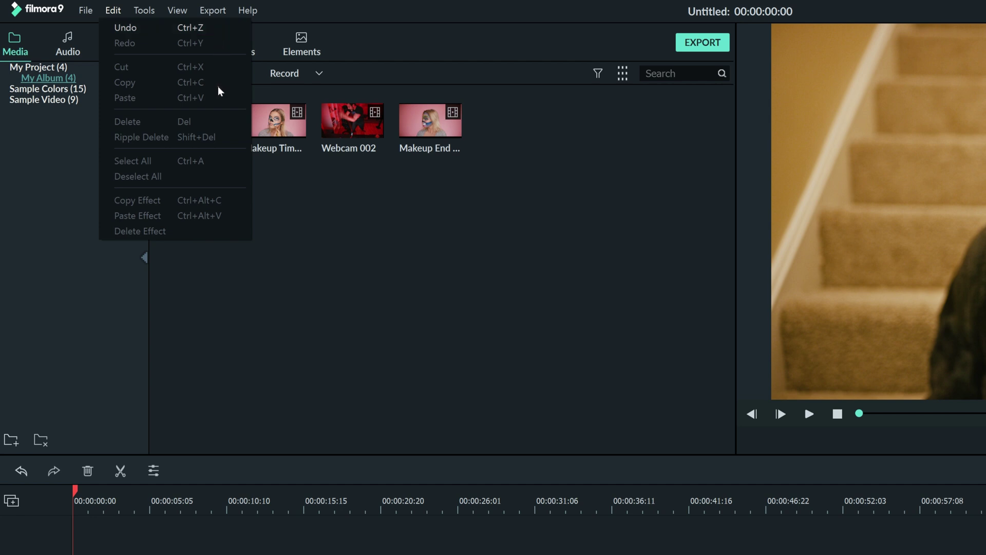
# Step: Switch the media library to List View
pyautogui.moveTo(150, 12)
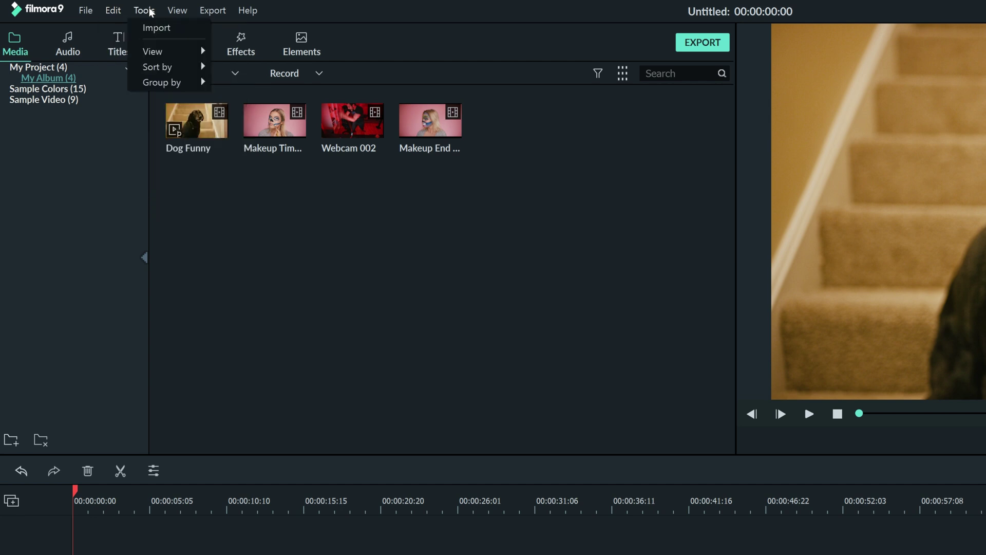
pyautogui.moveTo(170, 52)
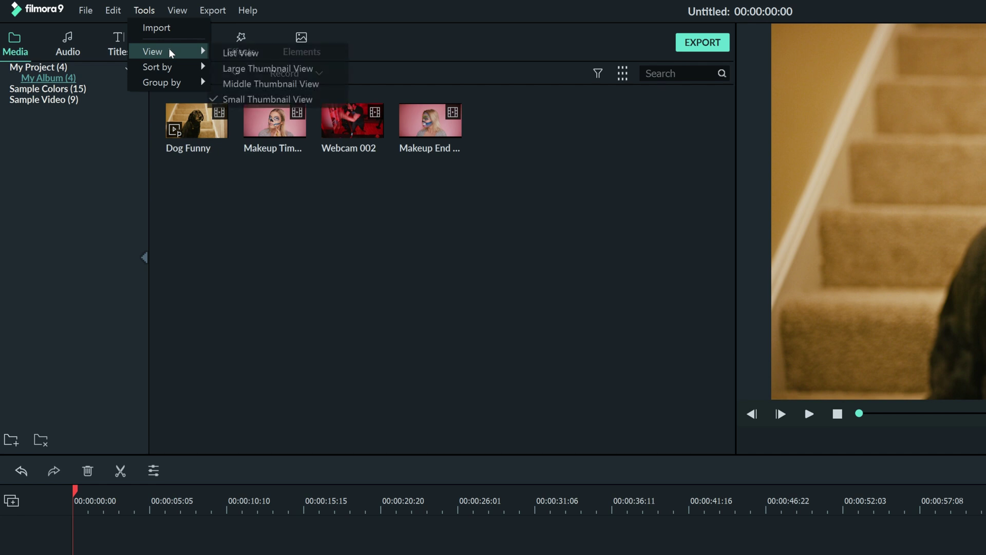
pyautogui.click(219, 53)
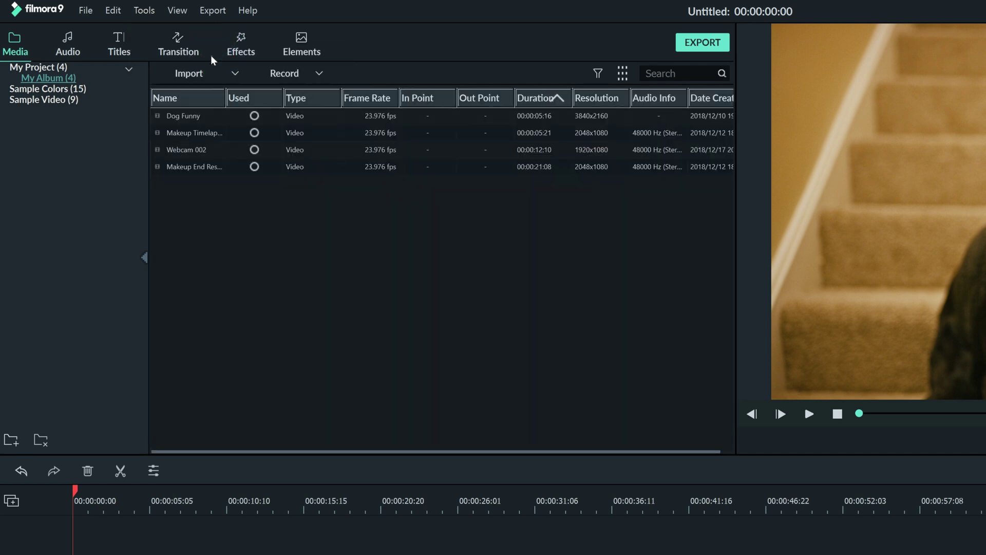
# Step: Play the Dog Funny clip from the media library and pause its playback
pyautogui.click(192, 116)
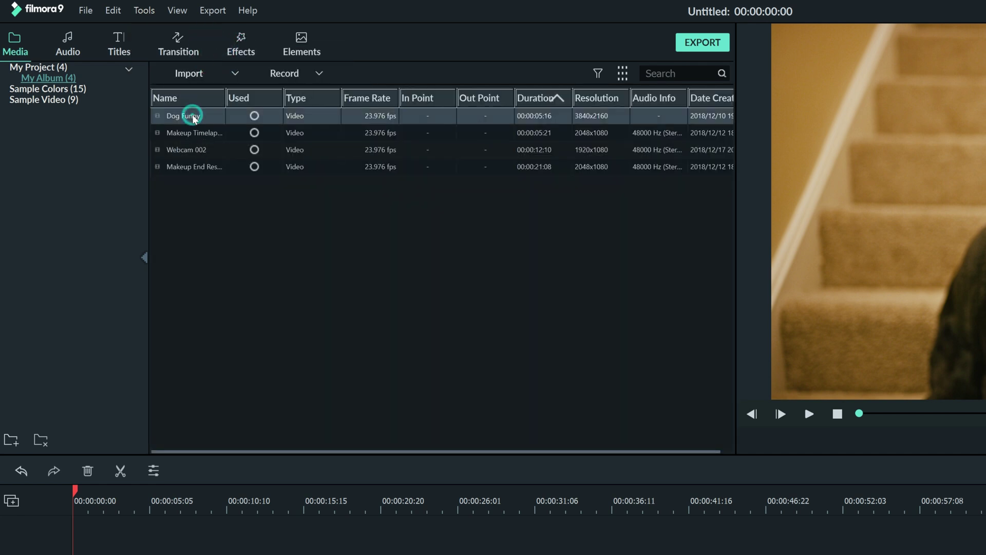
pyautogui.click(140, 10)
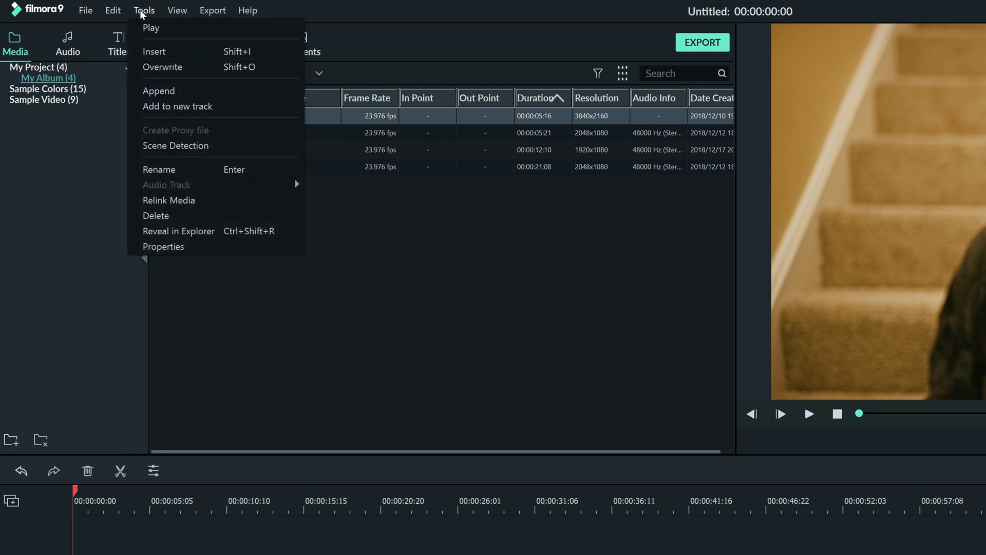
pyautogui.click(177, 27)
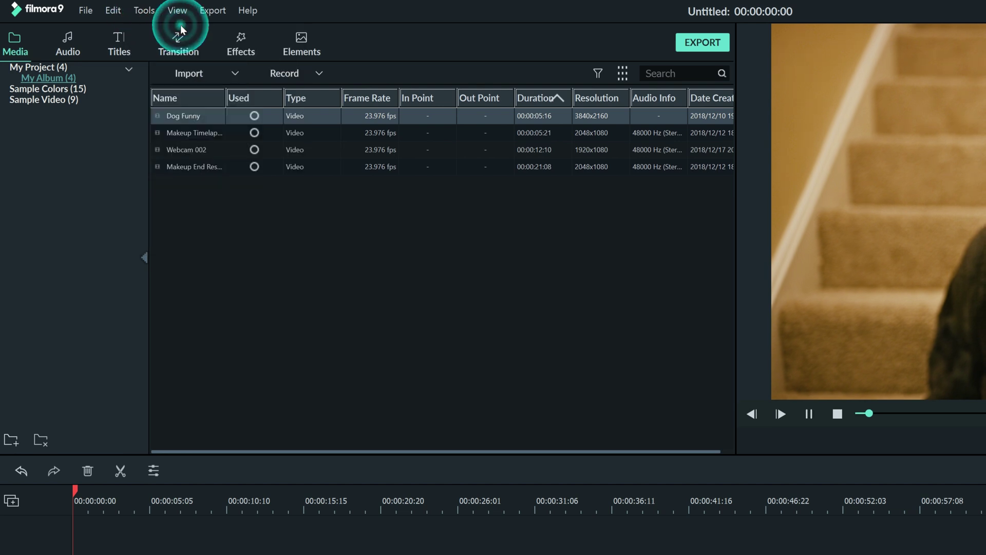
pyautogui.click(179, 11)
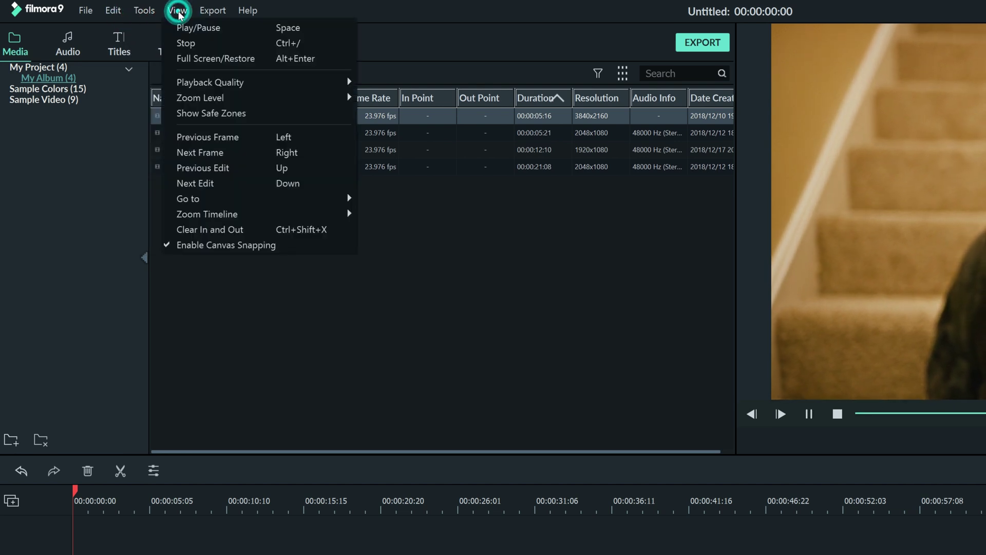
pyautogui.click(212, 33)
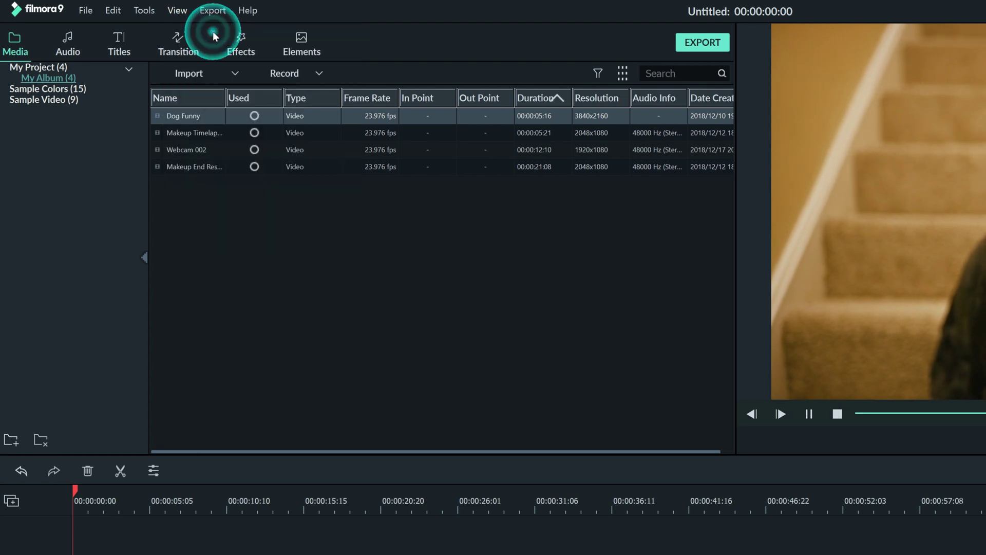
# Step: Look over the available view, export and help commands
pyautogui.click(181, 11)
pyautogui.moveTo(197, 11)
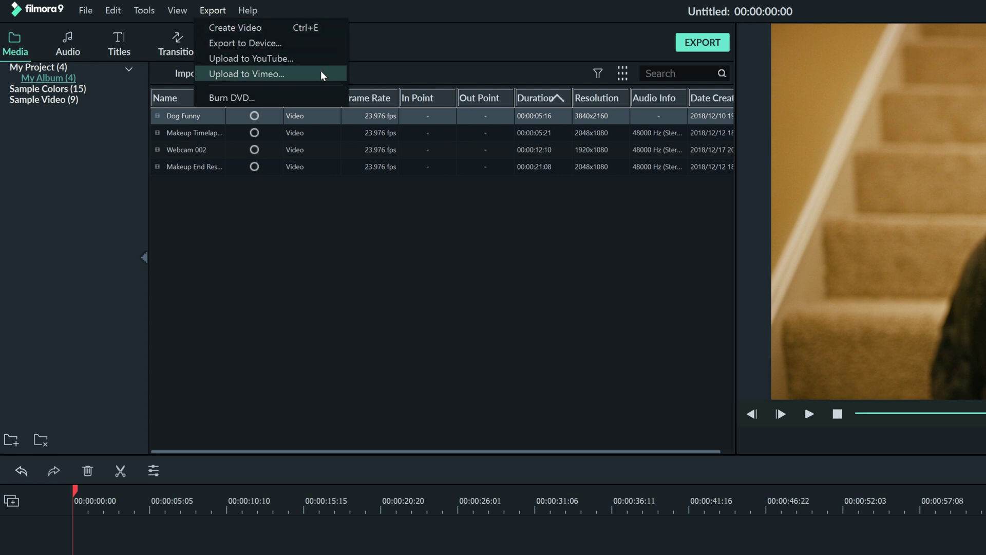
pyautogui.moveTo(248, 11)
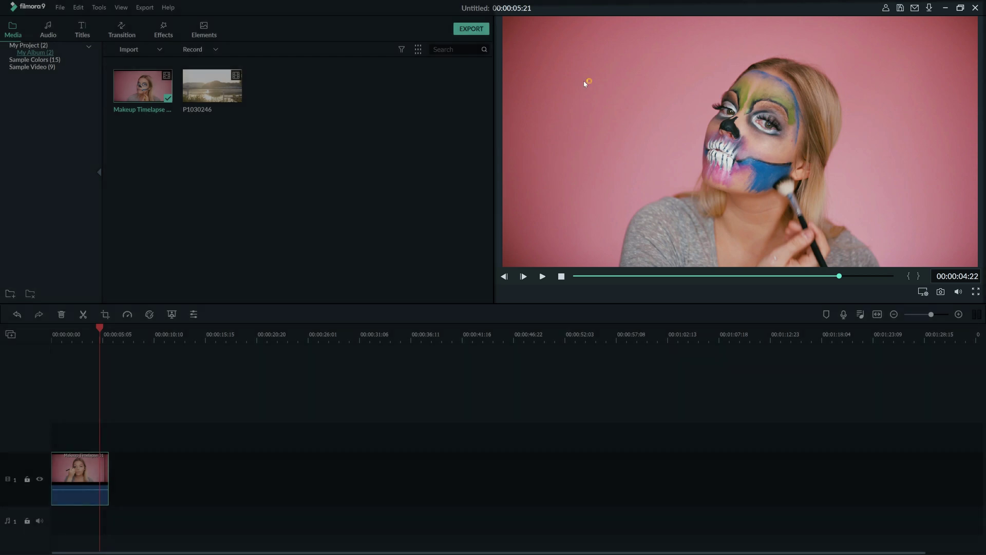
# Step: Preview the P1030246 clip from the media library
pyautogui.doubleClick(230, 94)
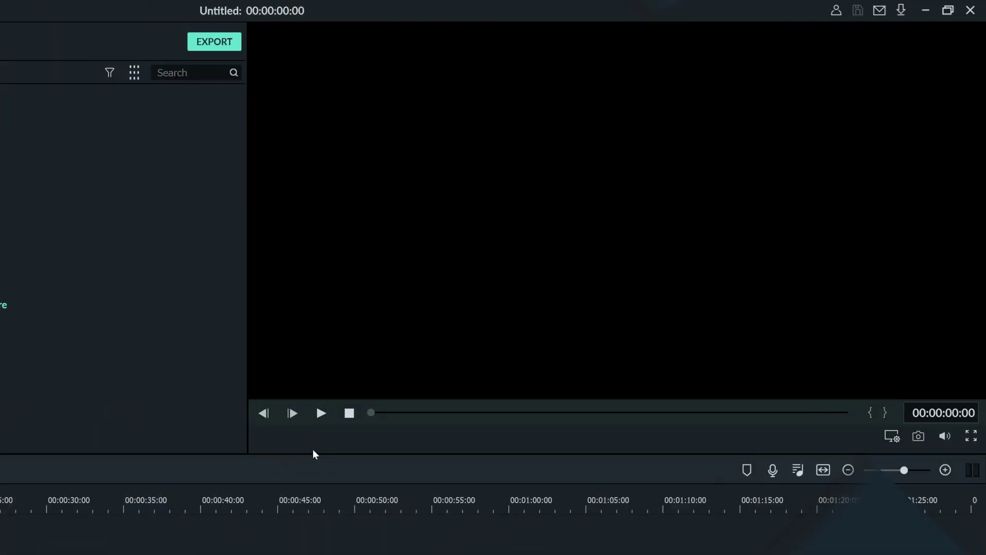
# Step: Resize the workspace panels to make the timeline area taller and the preview wider
pyautogui.moveTo(312, 455); pyautogui.dragTo(318, 415)
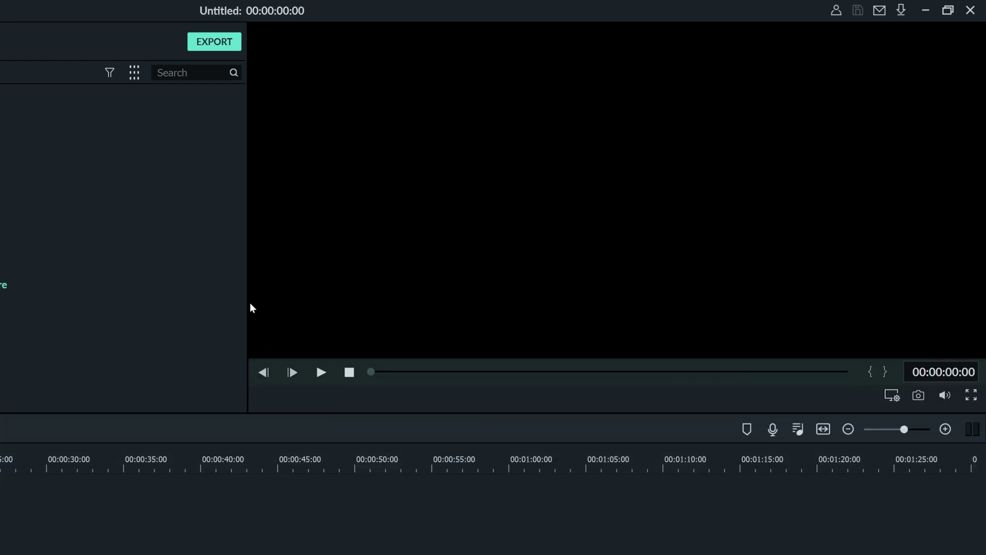
pyautogui.moveTo(246, 302); pyautogui.dragTo(217, 308)
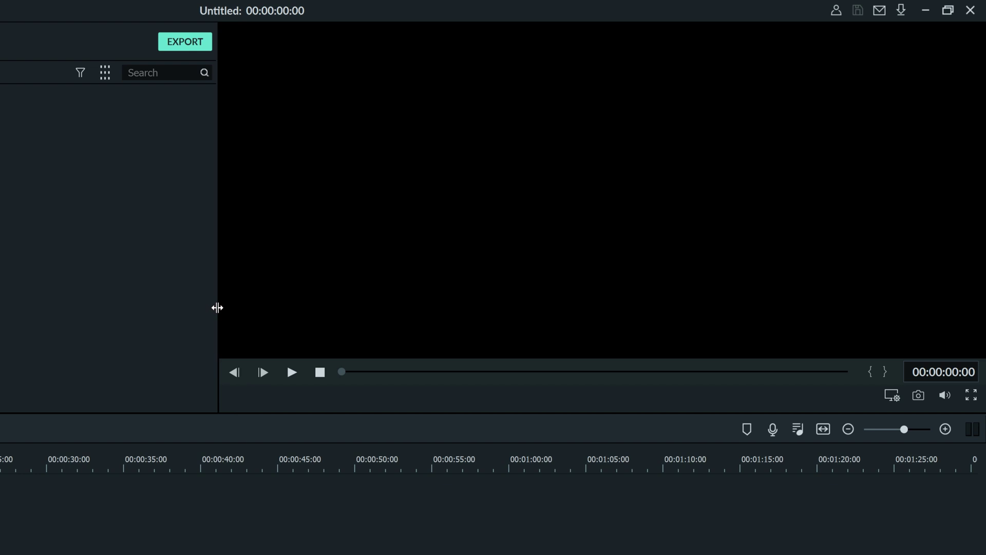